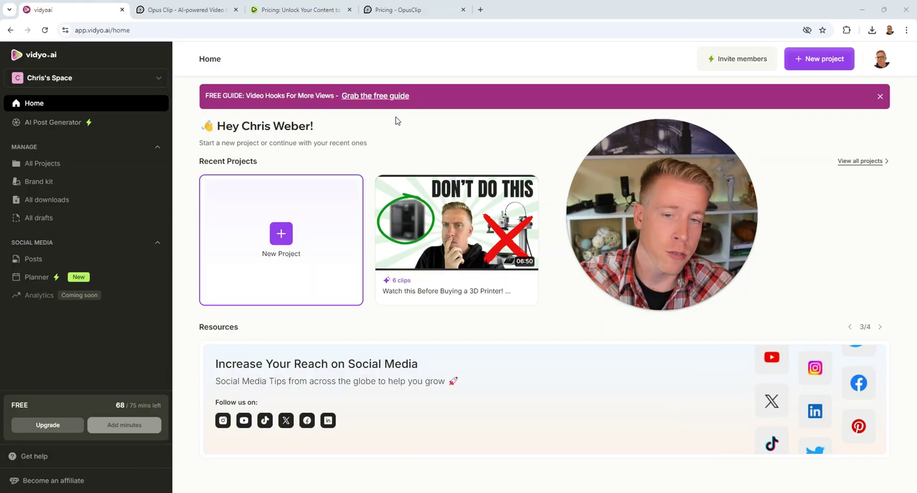
Step: Open the 3D printer project's generated clips in Opus Clip, then go back to the vidyo.ai home tab
{"action": "left_click", "coordinate": [200, 10]}
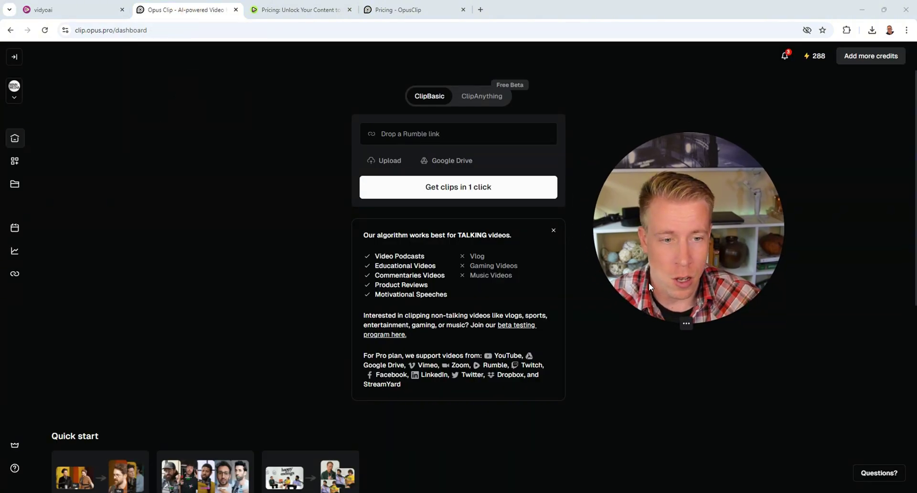
{"action": "scroll", "coordinate": [274, 279], "scroll_direction": "down", "scroll_amount": 6}
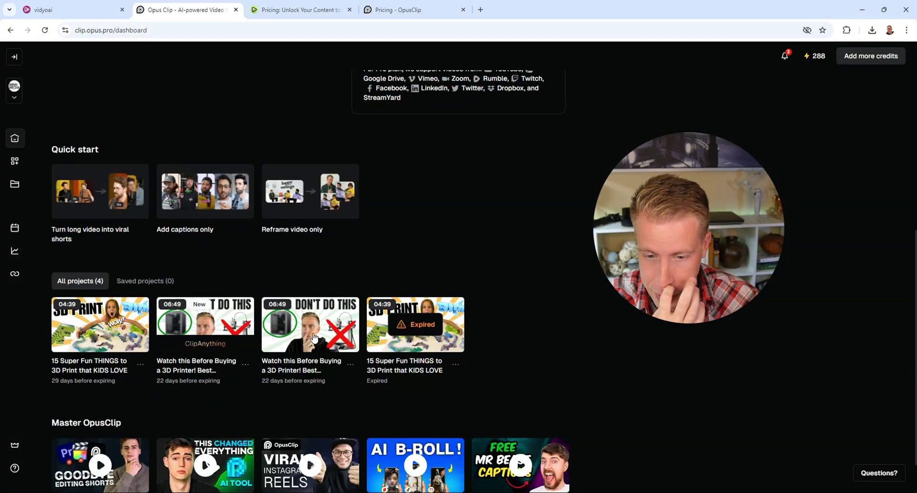
{"action": "left_click", "coordinate": [314, 339]}
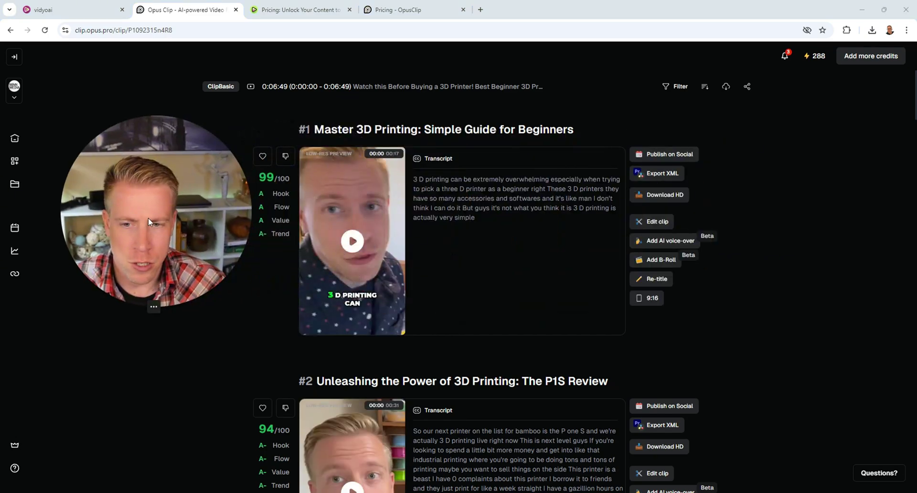
{"action": "left_click", "coordinate": [67, 10]}
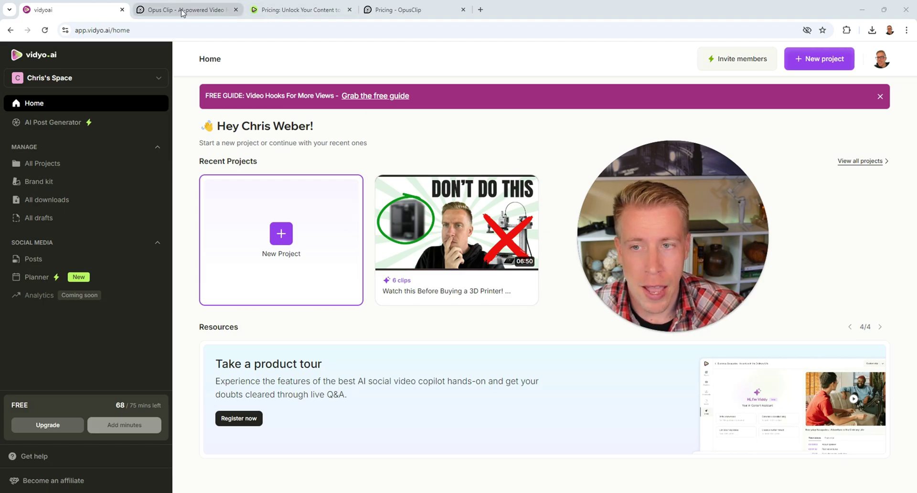
Step: Open the 'Watch this Before Buying a 3D Printer' project to show its six shorts, scored 88 down to 56
{"action": "left_click", "coordinate": [446, 218]}
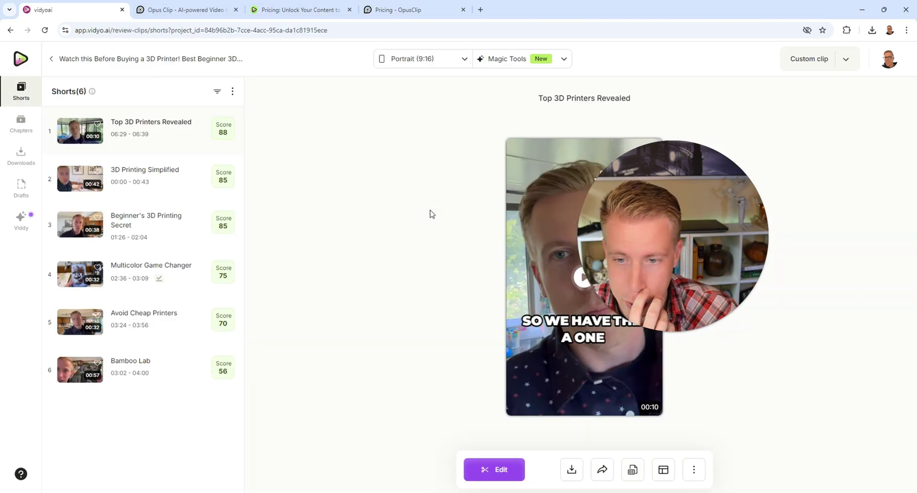
{"action": "left_click_drag", "start_coordinate": [632, 260], "coordinate": [340, 217]}
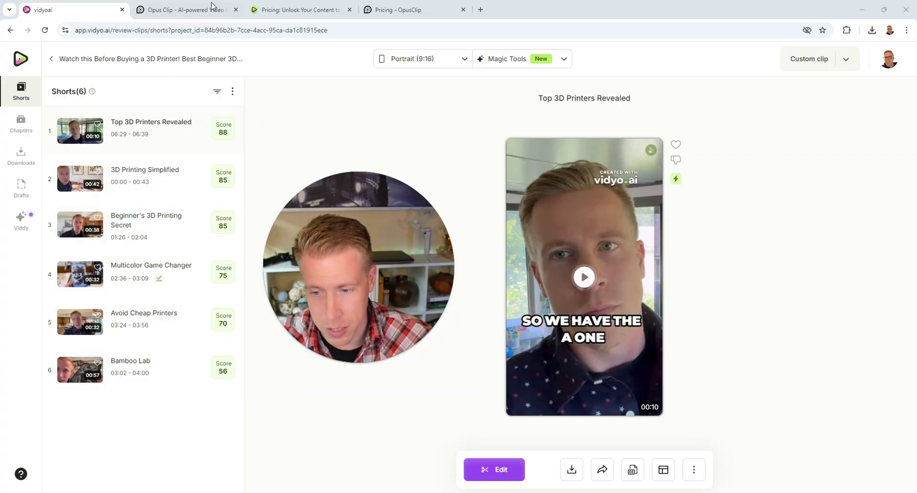
Step: Scroll Opus Clip's 3D printer clips from #1 (99/100) down to #14 and back to the top
{"action": "left_click", "coordinate": [201, 9]}
{"action": "left_click_drag", "start_coordinate": [346, 277], "coordinate": [168, 227]}
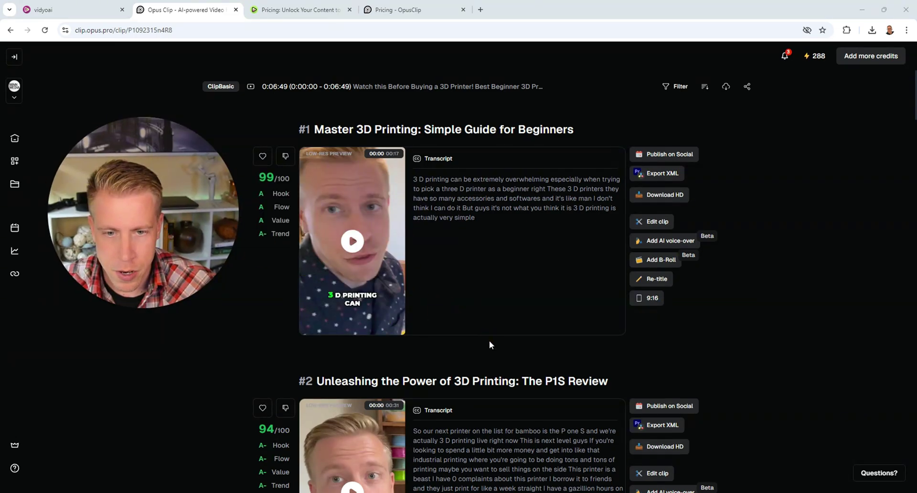
{"action": "scroll", "coordinate": [489, 340], "scroll_direction": "down", "scroll_amount": 19}
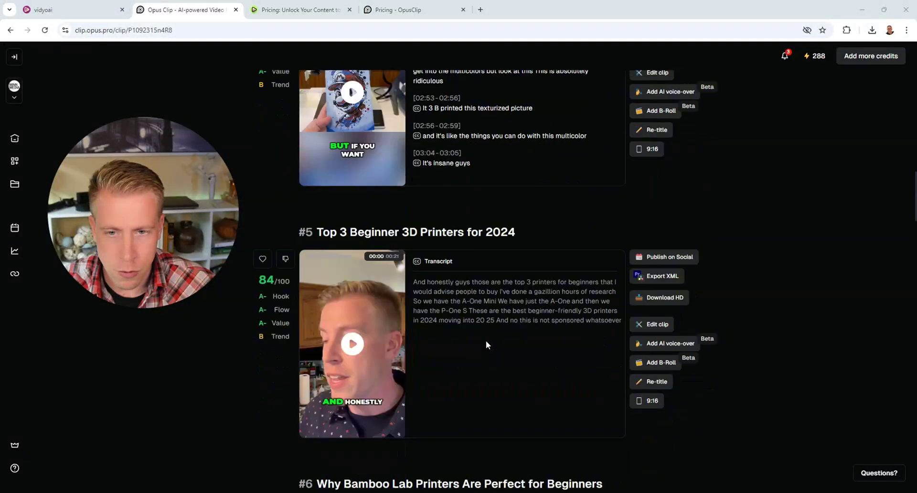
{"action": "scroll", "coordinate": [485, 340], "scroll_direction": "down", "scroll_amount": 20}
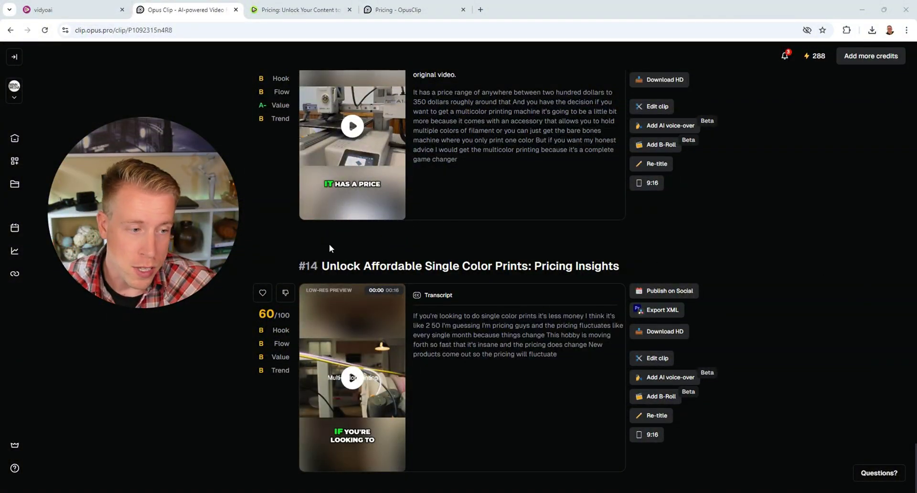
{"action": "scroll", "coordinate": [265, 281], "scroll_direction": "up", "scroll_amount": 20}
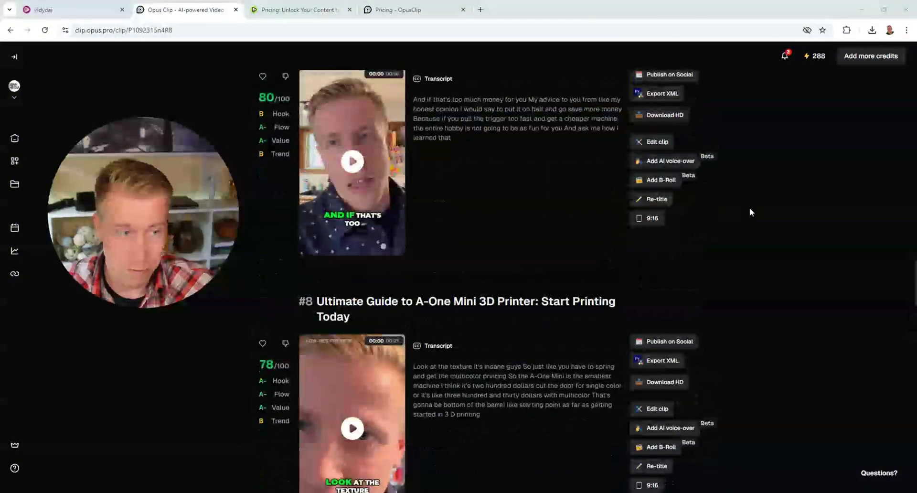
{"action": "scroll", "coordinate": [516, 317], "scroll_direction": "up", "scroll_amount": 20}
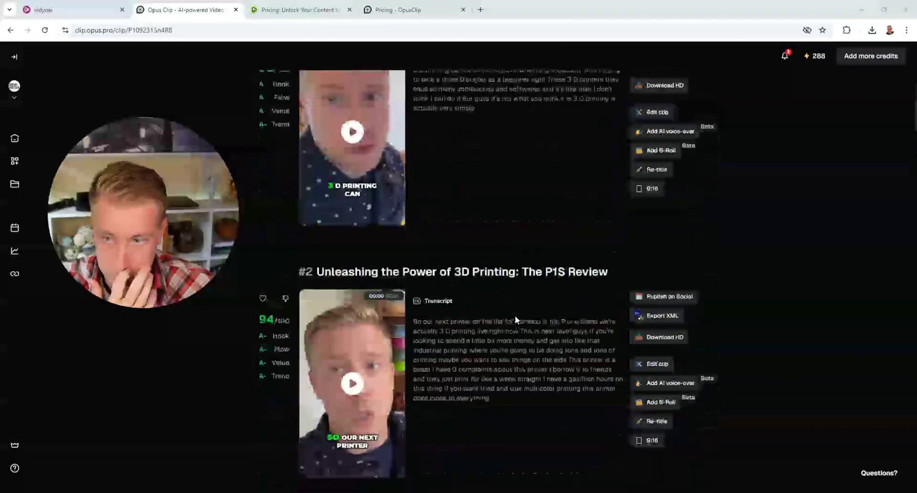
{"action": "scroll", "coordinate": [515, 315], "scroll_direction": "up", "scroll_amount": 5}
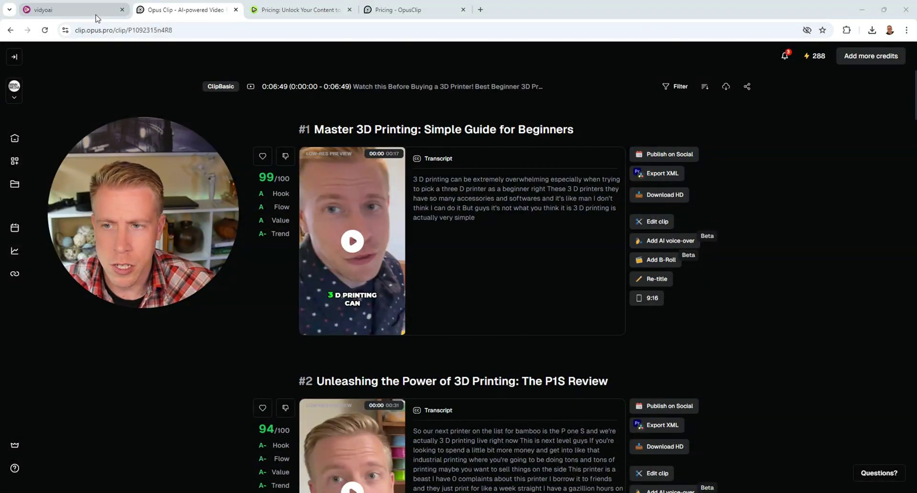
Step: Play and pause the Top 3D Printers Revealed short, then load and preview 3D Printing Simplified
{"action": "left_click", "coordinate": [77, 9]}
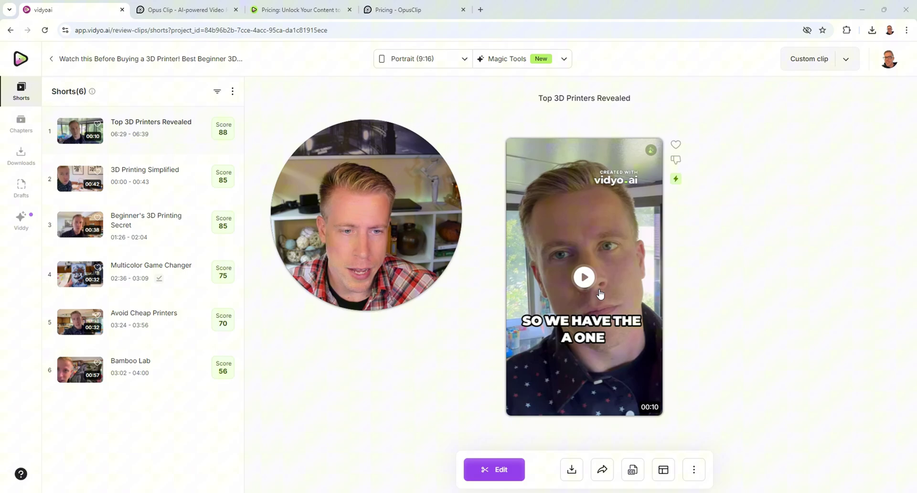
{"action": "left_click", "coordinate": [588, 281]}
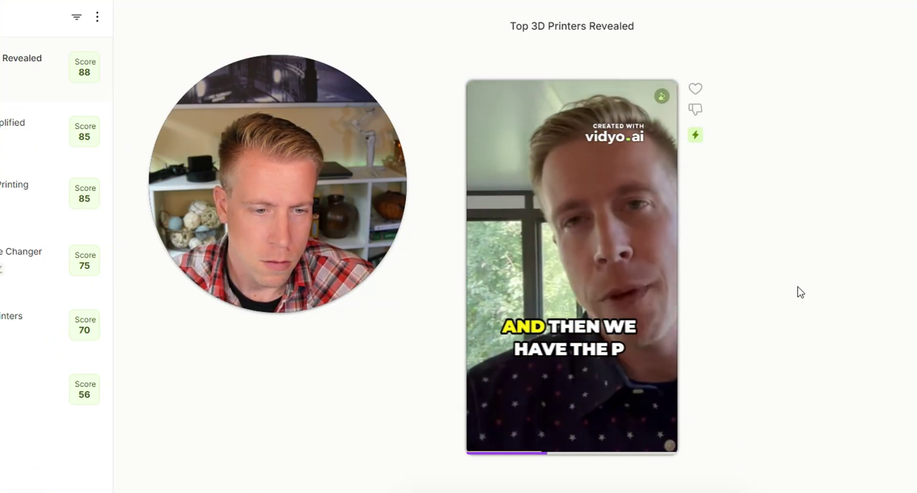
{"action": "left_click", "coordinate": [572, 265]}
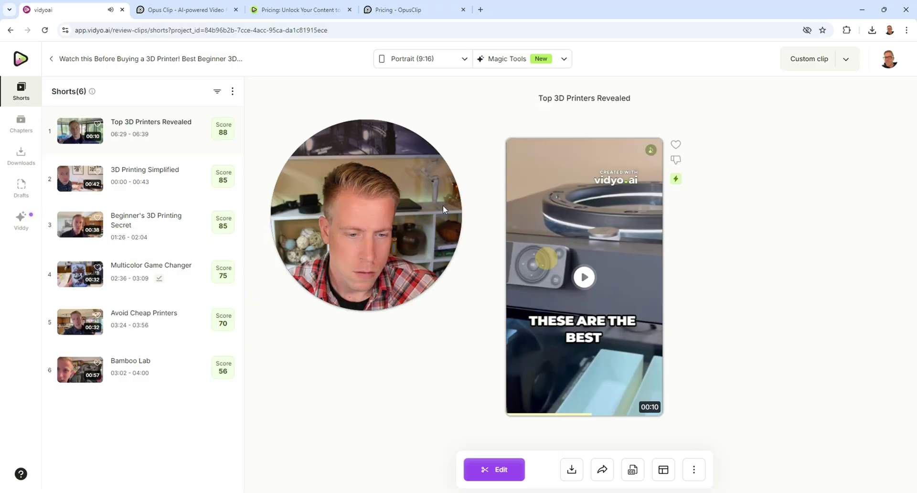
{"action": "left_click", "coordinate": [152, 180]}
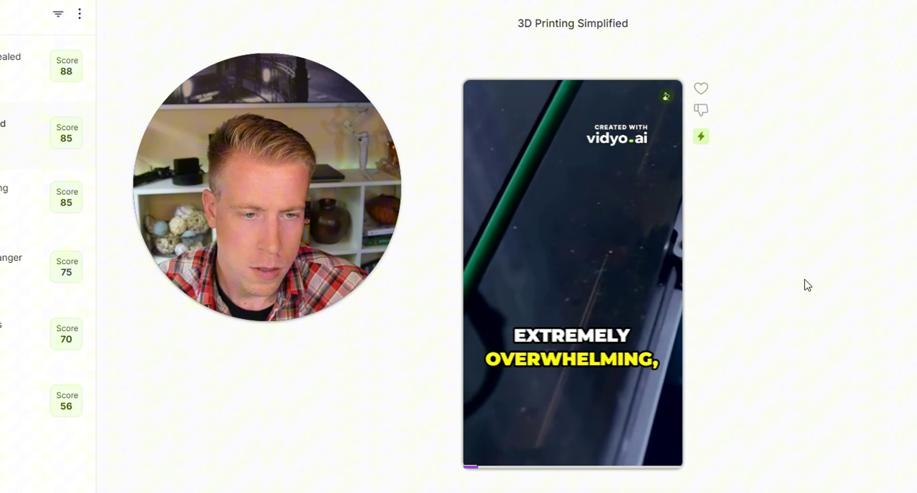
{"action": "left_click", "coordinate": [569, 274]}
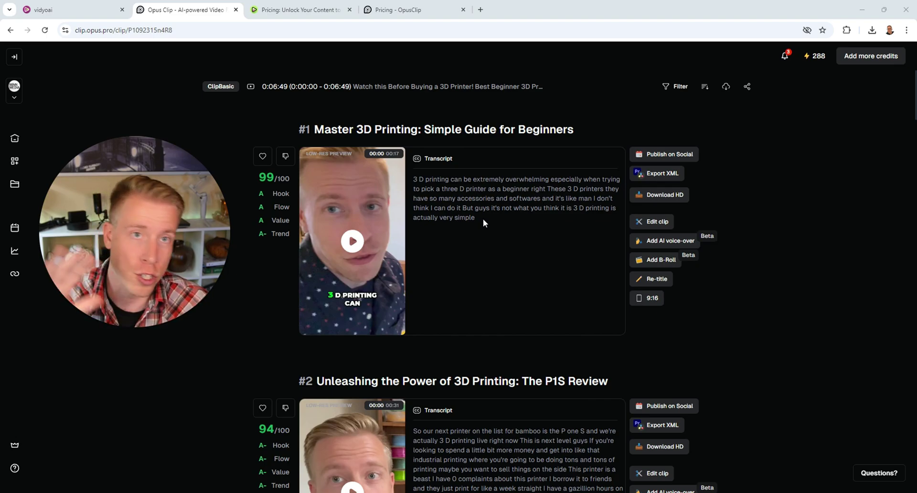
Step: Preview clip #1, then play clip #2, the 94/100 P1S Review, and pause it at 0:04
{"action": "left_click", "coordinate": [353, 241]}
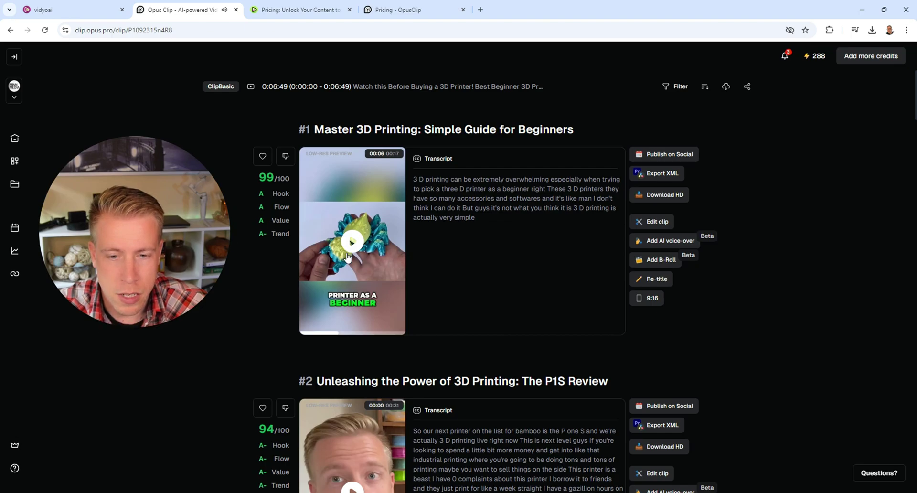
{"action": "scroll", "coordinate": [397, 302], "scroll_direction": "down", "scroll_amount": 3}
{"action": "scroll", "coordinate": [357, 147], "scroll_direction": "up", "scroll_amount": 3}
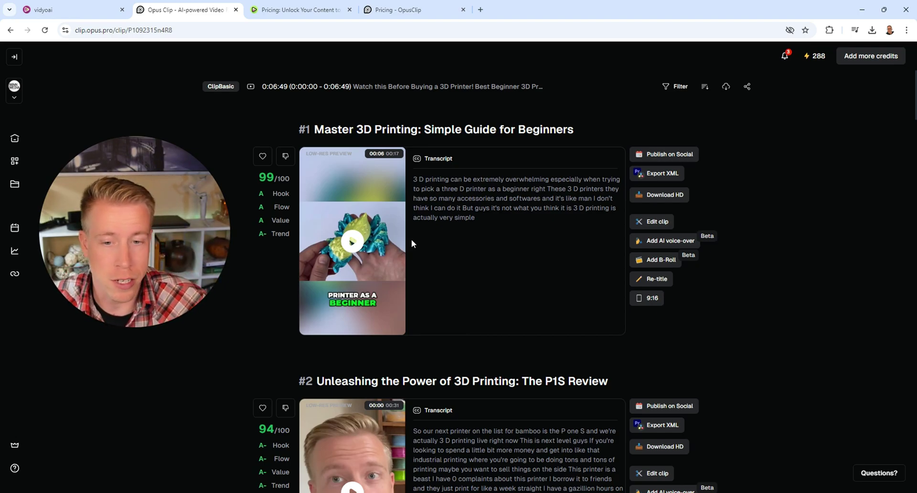
{"action": "scroll", "coordinate": [418, 252], "scroll_direction": "down", "scroll_amount": 5}
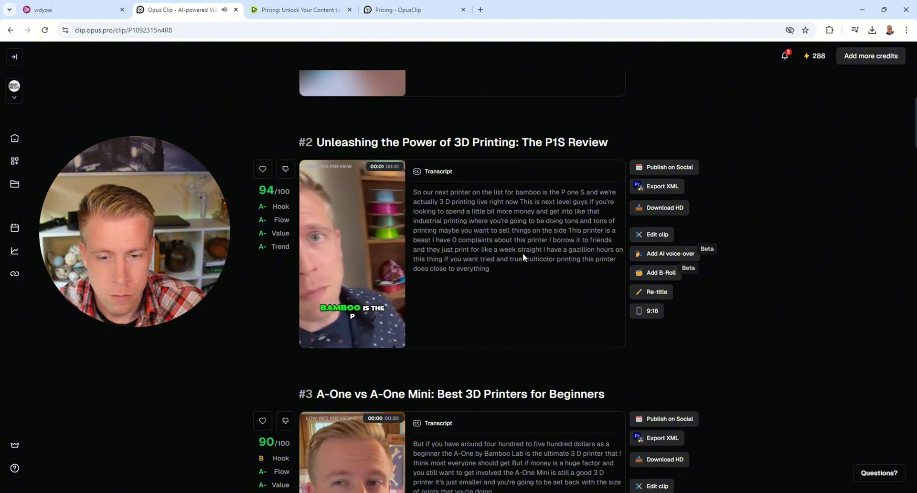
{"action": "mouse_move", "coordinate": [351, 256]}
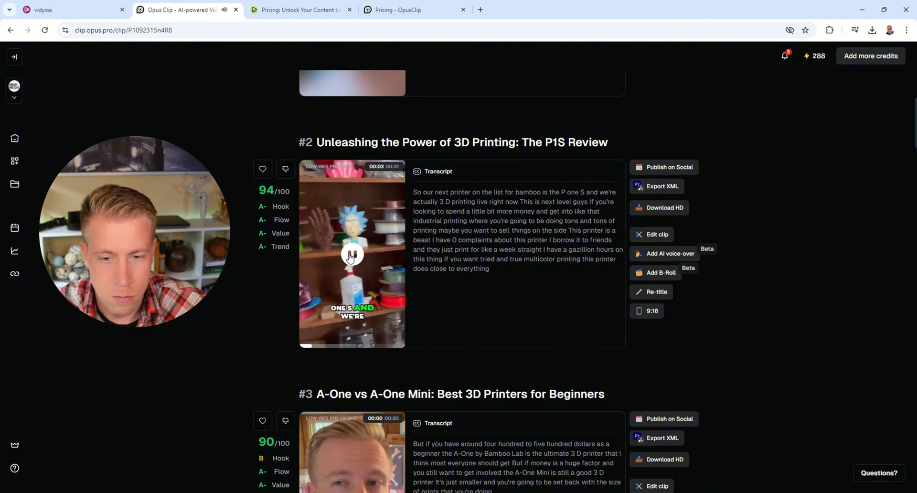
{"action": "left_click", "coordinate": [399, 273]}
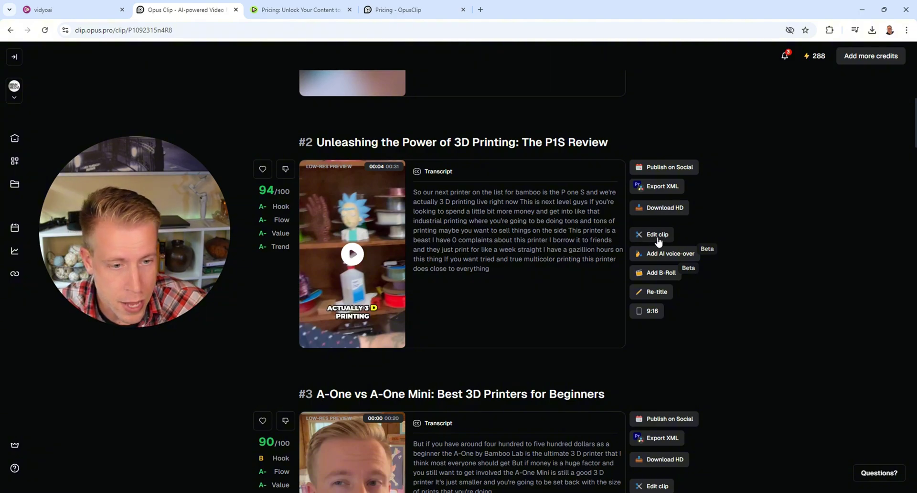
Step: Open clip #2 in the Opus Clip editor, showing its transcript, 0:32 timeline and captions
{"action": "left_click", "coordinate": [286, 190]}
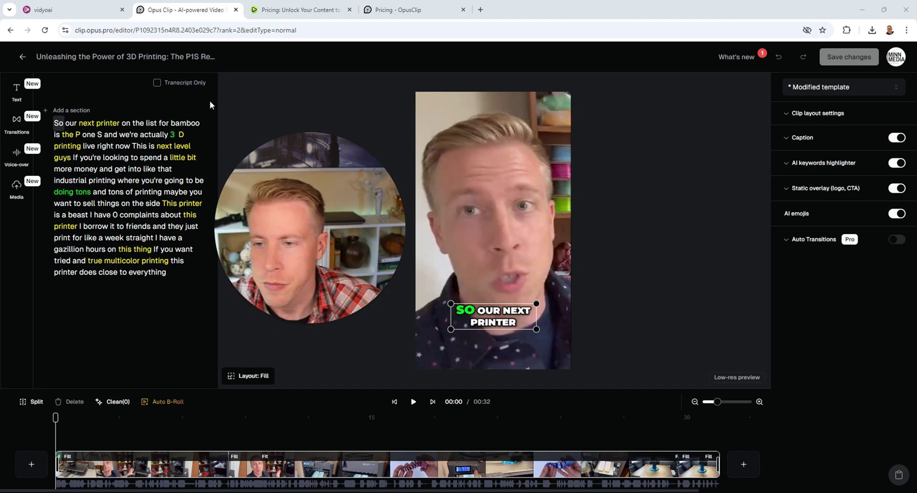
{"action": "left_click_drag", "start_coordinate": [297, 232], "coordinate": [299, 225]}
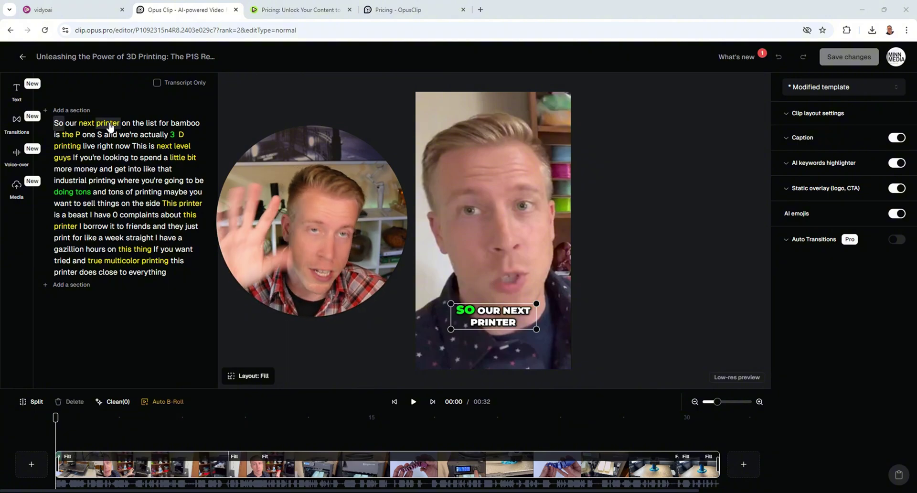
Step: Split the P1S clip at 00:04 after 'the P one S' and at 00:07 after 'now This'
{"action": "left_click", "coordinate": [108, 123]}
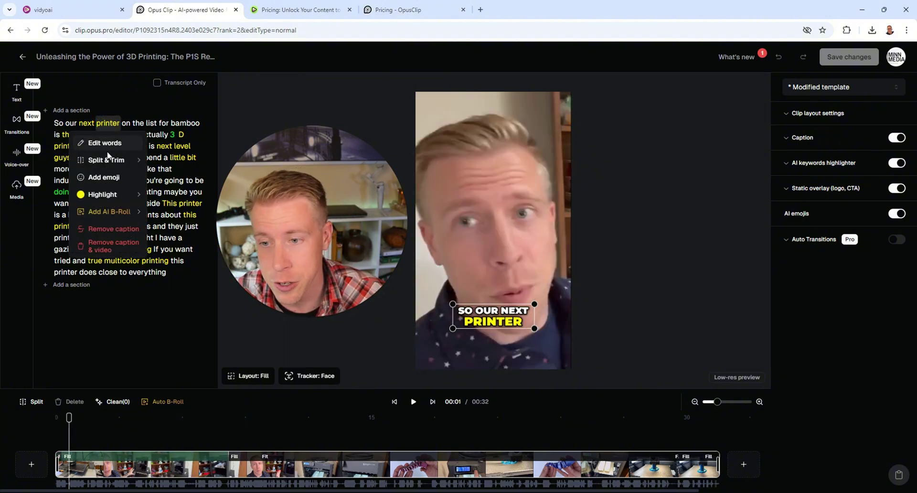
{"action": "left_click", "coordinate": [99, 424]}
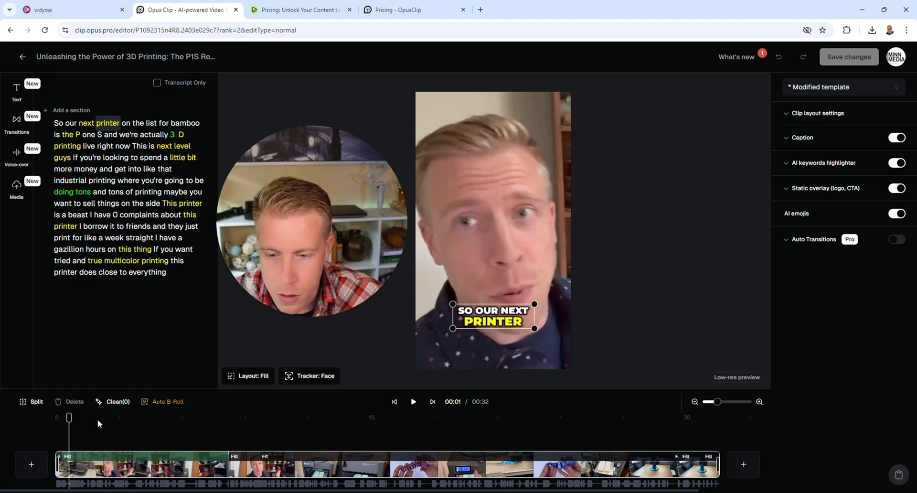
{"action": "left_click_drag", "start_coordinate": [72, 432], "coordinate": [144, 438]}
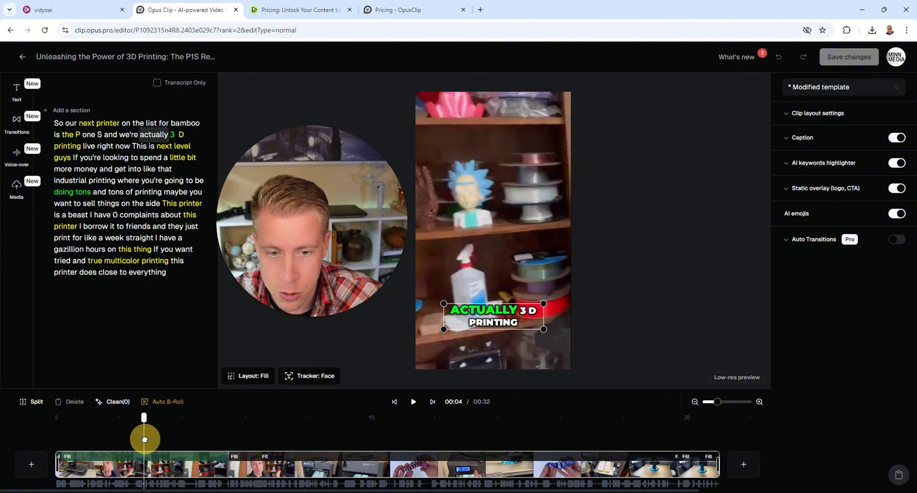
{"action": "left_click_drag", "start_coordinate": [144, 439], "coordinate": [135, 436]}
{"action": "left_click", "coordinate": [31, 403]}
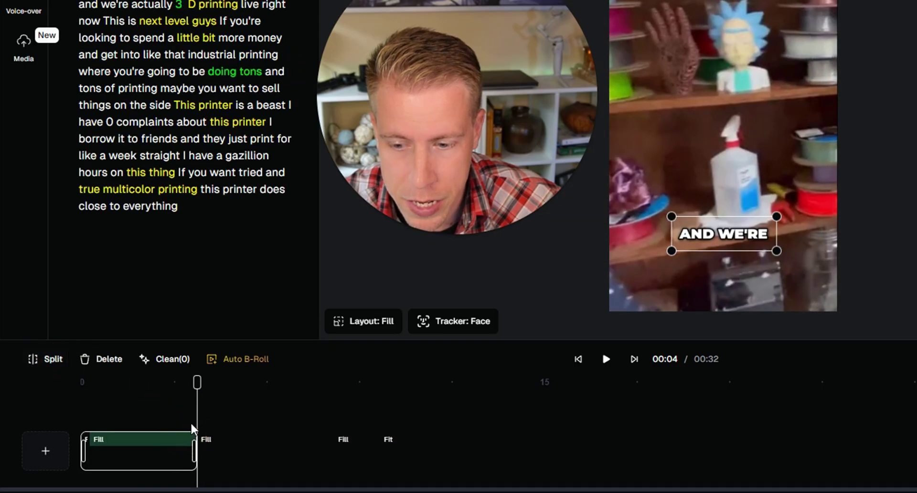
{"action": "left_click_drag", "start_coordinate": [198, 410], "coordinate": [290, 411]}
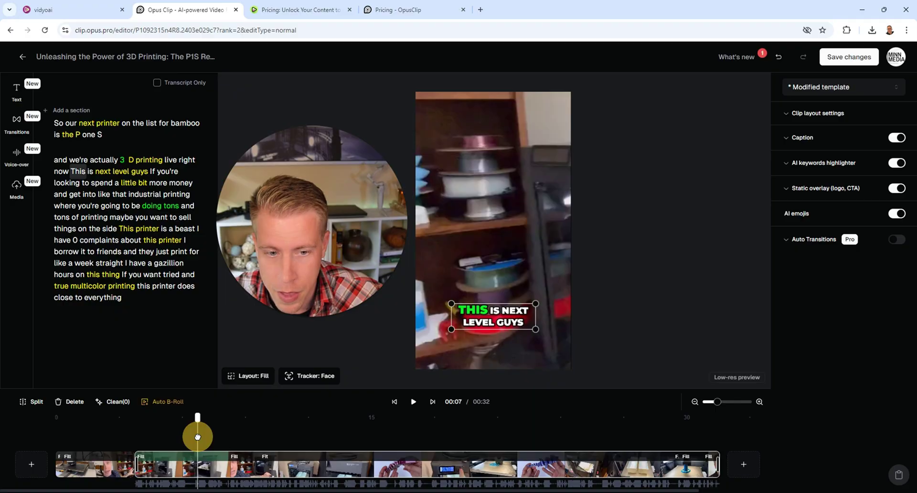
{"action": "left_click", "coordinate": [42, 405]}
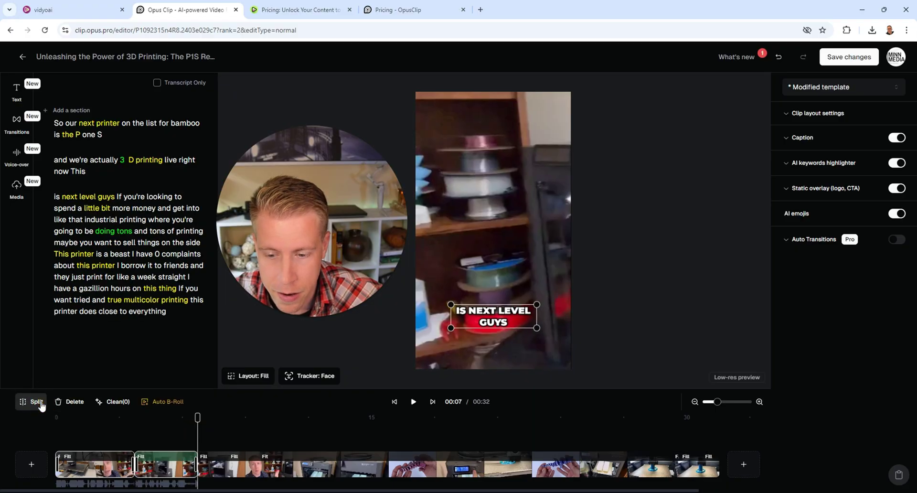
Step: Select the middle section and shift its framing to the right edge
{"action": "left_click", "coordinate": [167, 457]}
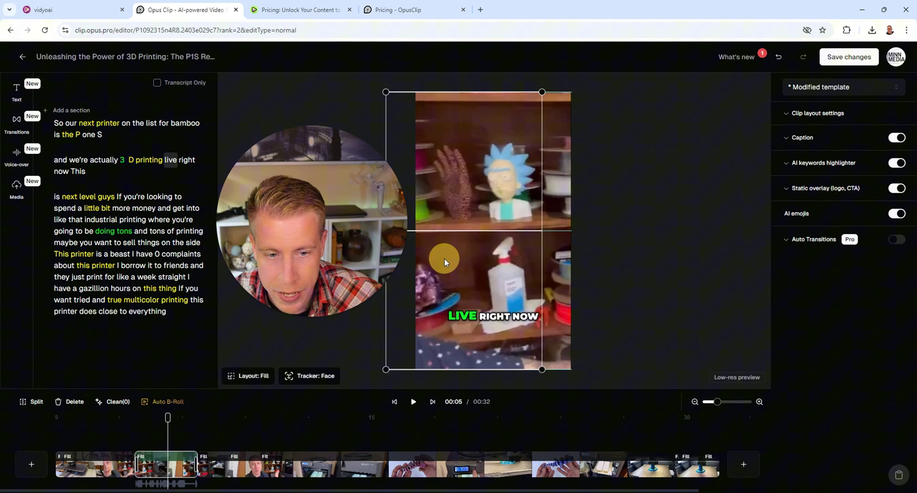
{"action": "left_click_drag", "start_coordinate": [445, 258], "coordinate": [516, 253]}
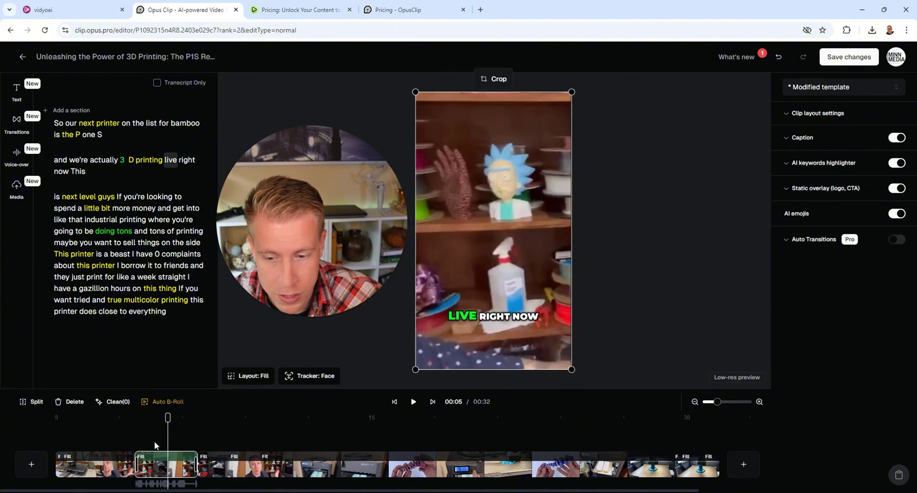
{"action": "left_click", "coordinate": [181, 446]}
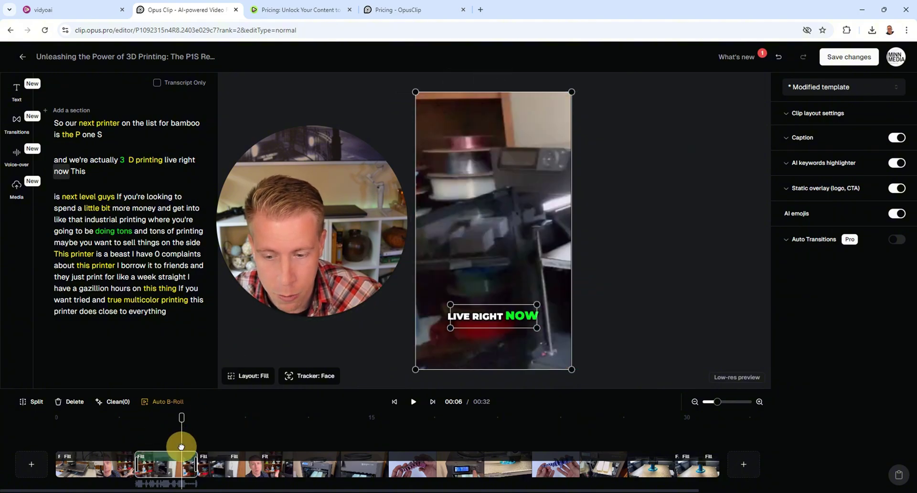
Step: Switch the middle section from Fill to the Fit layout and reframe it on the printer
{"action": "left_click", "coordinate": [261, 377]}
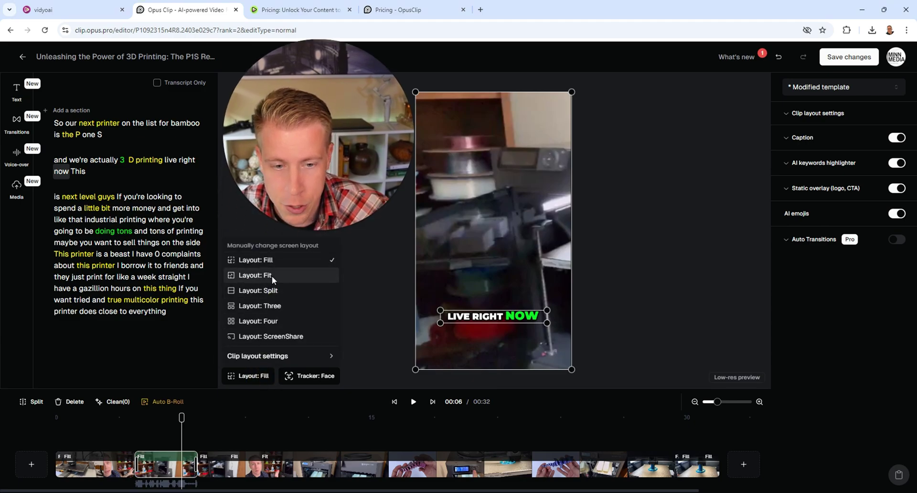
{"action": "left_click", "coordinate": [271, 276]}
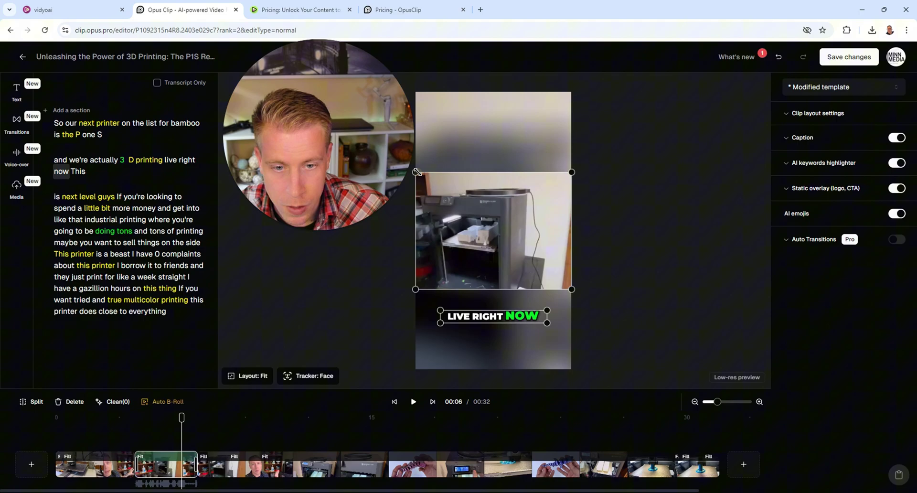
{"action": "left_click_drag", "start_coordinate": [480, 235], "coordinate": [516, 247]}
{"action": "left_click_drag", "start_coordinate": [184, 435], "coordinate": [197, 447]}
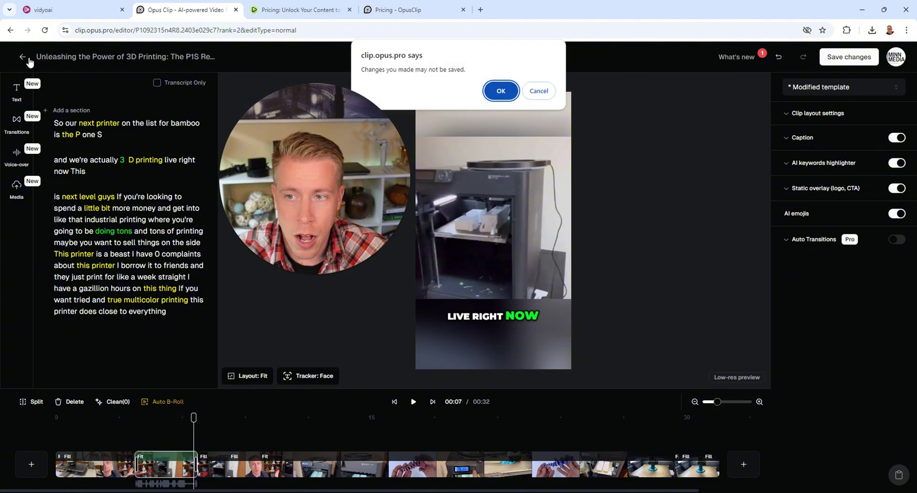
Step: Confirm leaving the Opus Clip editor with unsaved changes and switch to vidyo.ai
{"action": "left_click", "coordinate": [500, 90]}
{"action": "left_click", "coordinate": [862, 61]}
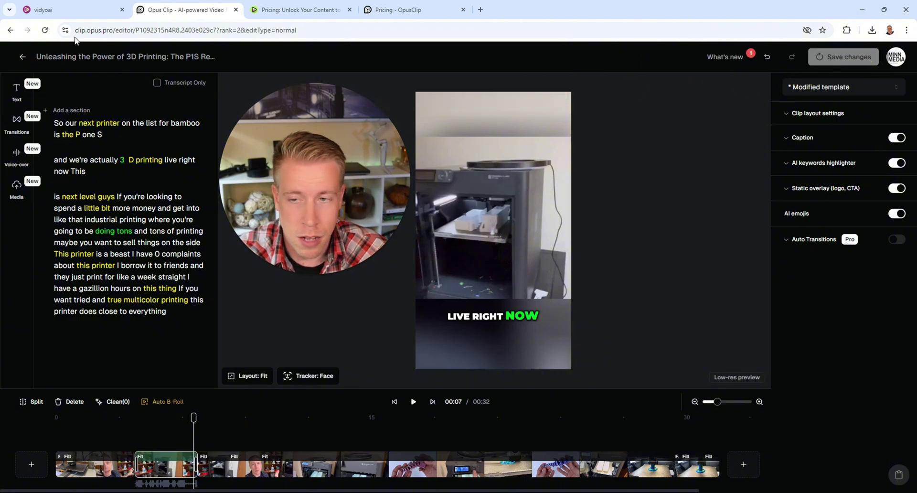
{"action": "left_click", "coordinate": [84, 10]}
{"action": "left_click_drag", "start_coordinate": [305, 193], "coordinate": [372, 212]}
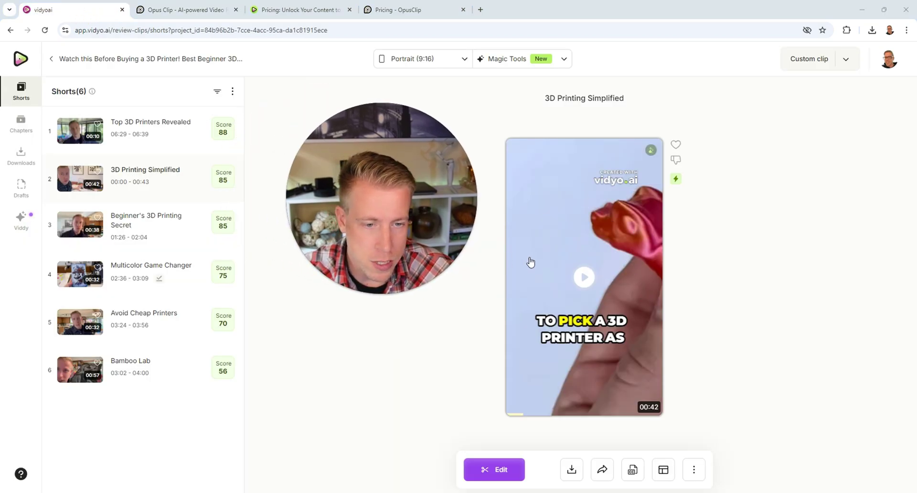
Step: Open 3D Printing Simplified in vidyo.ai's editor and browse the Elements, Media and Texts panels
{"action": "left_click", "coordinate": [494, 471]}
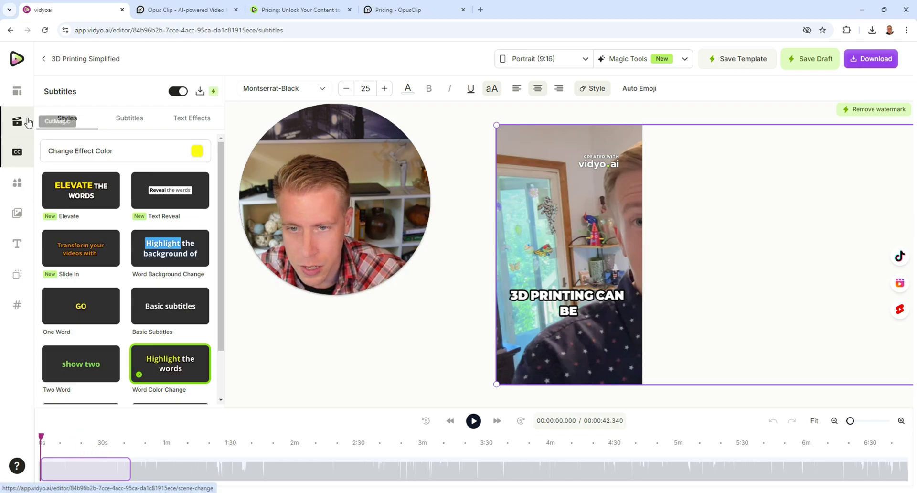
{"action": "left_click", "coordinate": [18, 191]}
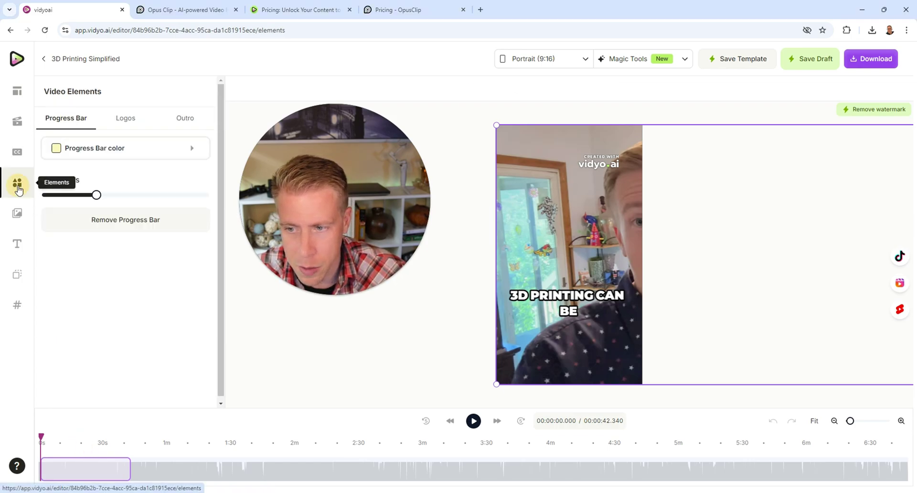
{"action": "left_click", "coordinate": [16, 215]}
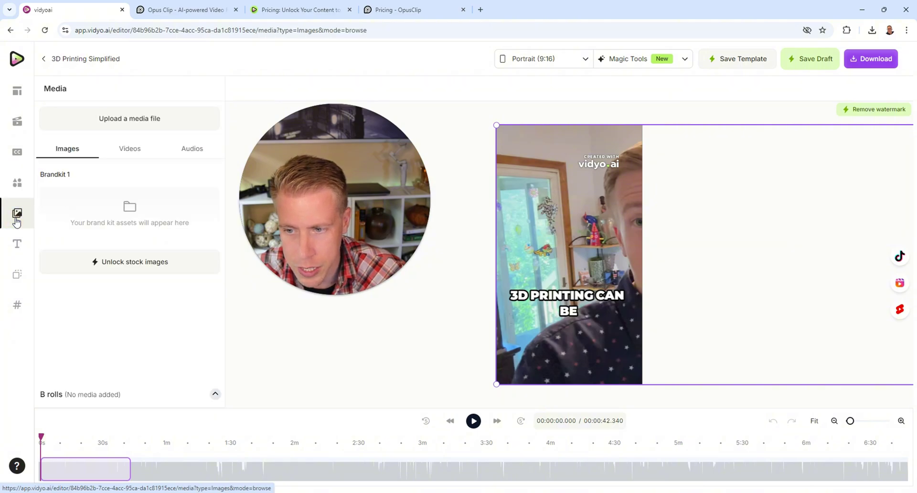
{"action": "left_click", "coordinate": [17, 244]}
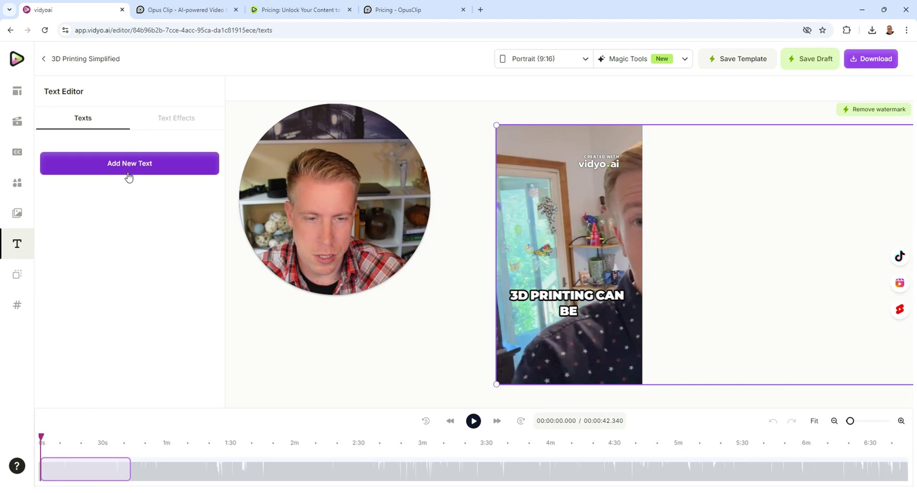
Step: Scrub to about 5.6 seconds and shift the short's video framing left, then slightly back right
{"action": "left_click_drag", "start_coordinate": [41, 437], "coordinate": [53, 448]}
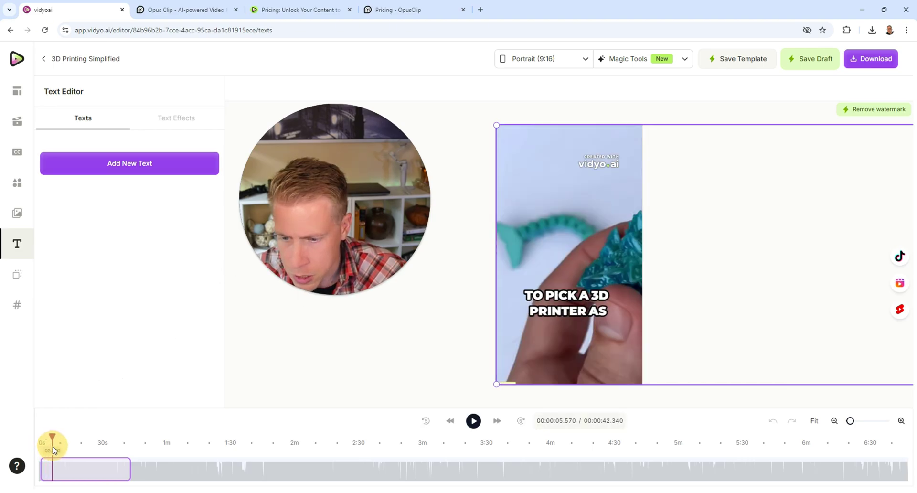
{"action": "left_click_drag", "start_coordinate": [621, 231], "coordinate": [559, 234]}
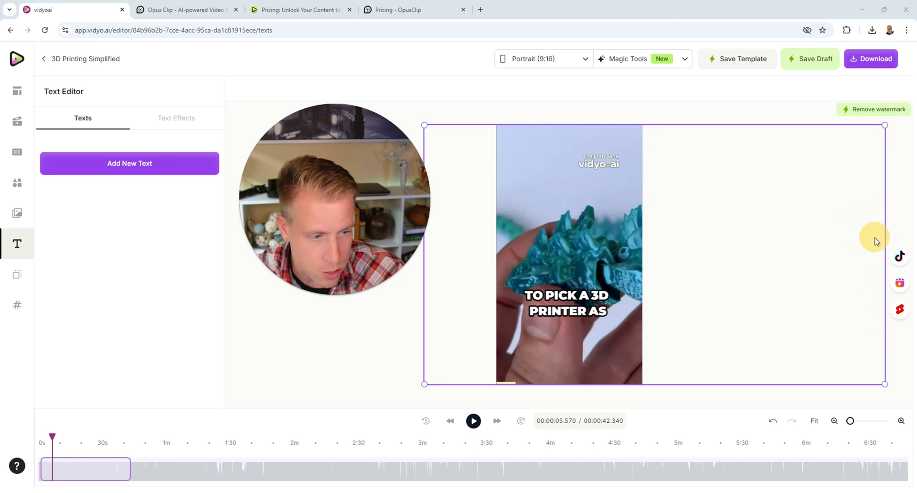
{"action": "left_click_drag", "start_coordinate": [580, 227], "coordinate": [583, 228]}
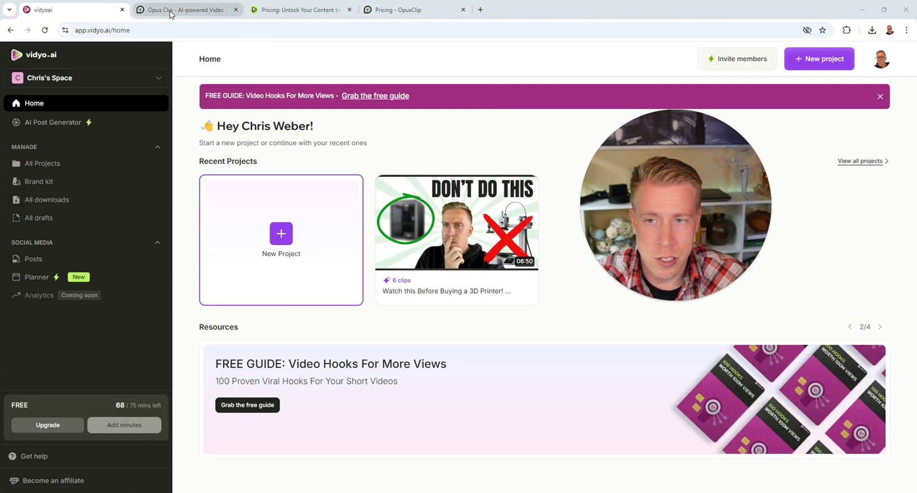
Step: Open Opus Clip's posting calendar, showing September 2024 with no scheduled posts
{"action": "left_click", "coordinate": [170, 12]}
{"action": "left_click", "coordinate": [11, 138]}
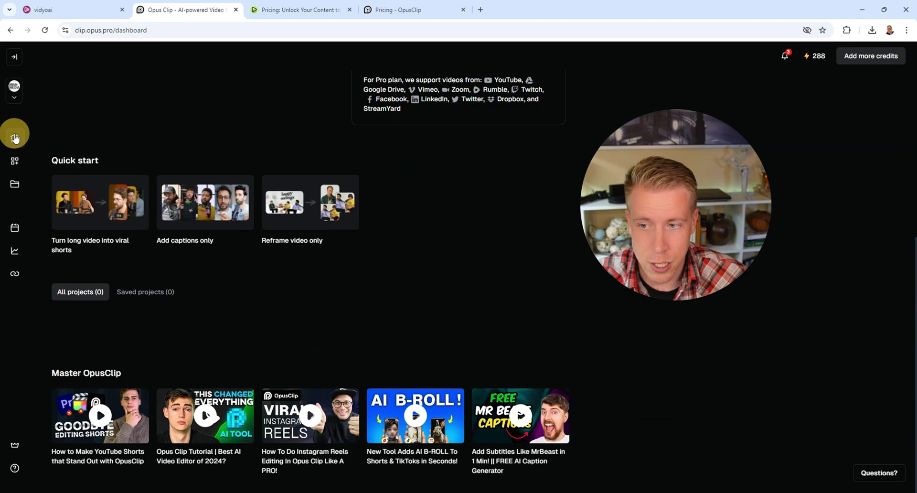
{"action": "left_click", "coordinate": [16, 230]}
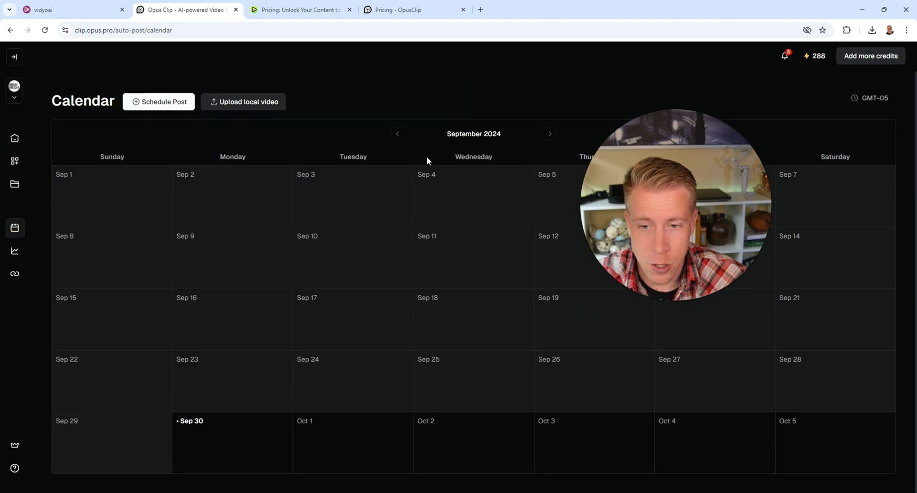
{"action": "left_click_drag", "start_coordinate": [683, 212], "coordinate": [782, 389]}
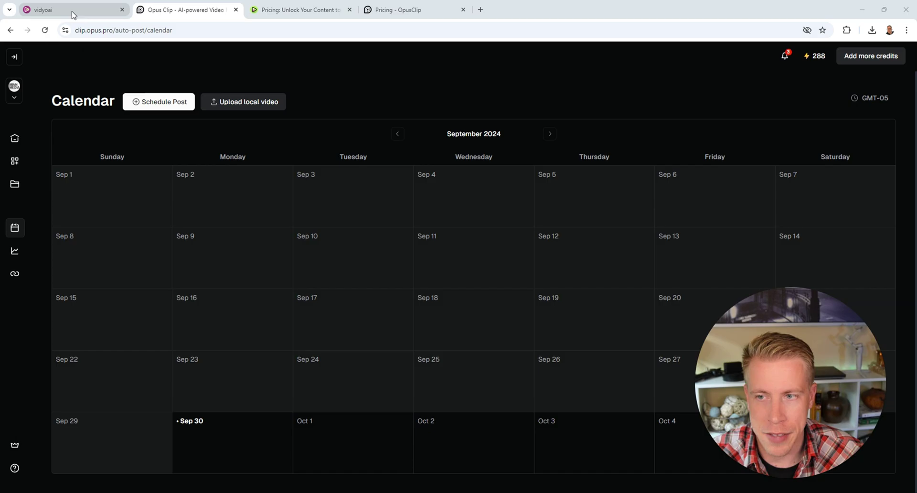
Step: Return to the vidyo.ai Home page listing the 3D printer project
{"action": "left_click", "coordinate": [73, 14]}
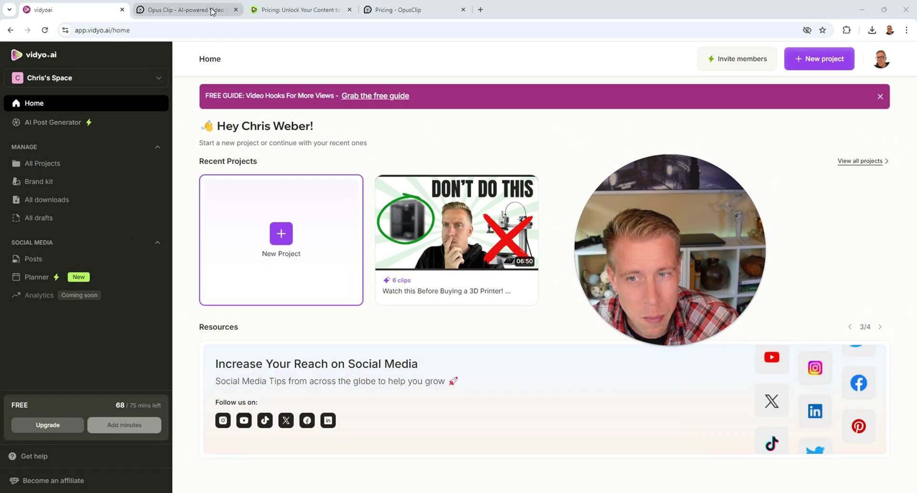
Step: Show vidyo.ai's monthly prices: Growth USD 49/month, Free USD 0, Teams custom
{"action": "left_click", "coordinate": [294, 9]}
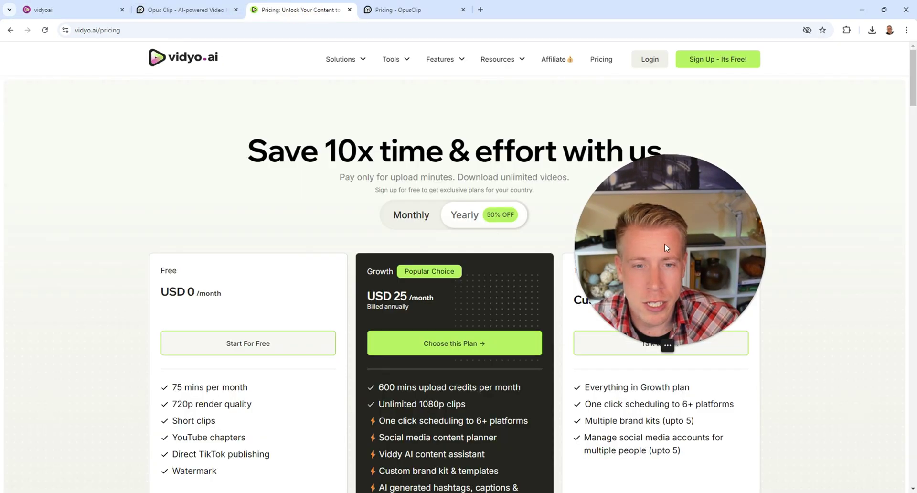
{"action": "left_click_drag", "start_coordinate": [55, 184], "coordinate": [50, 171]}
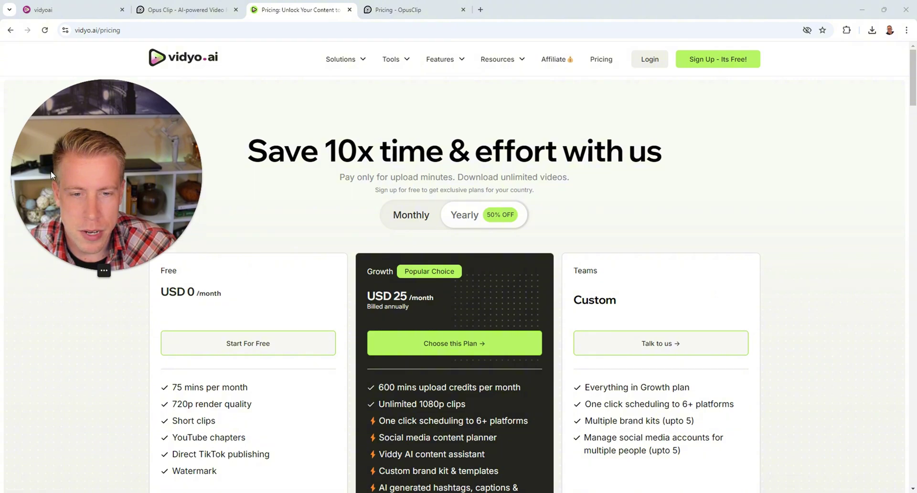
{"action": "left_click", "coordinate": [407, 227]}
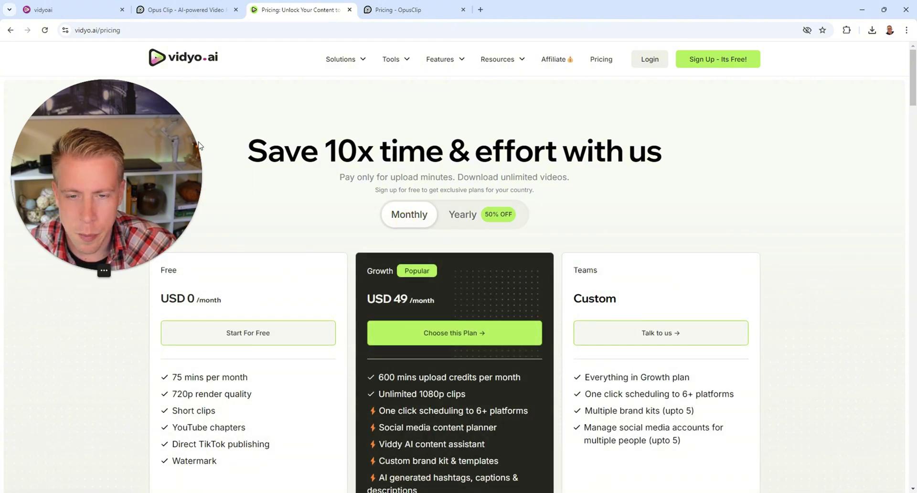
{"action": "left_click_drag", "start_coordinate": [158, 156], "coordinate": [159, 146]}
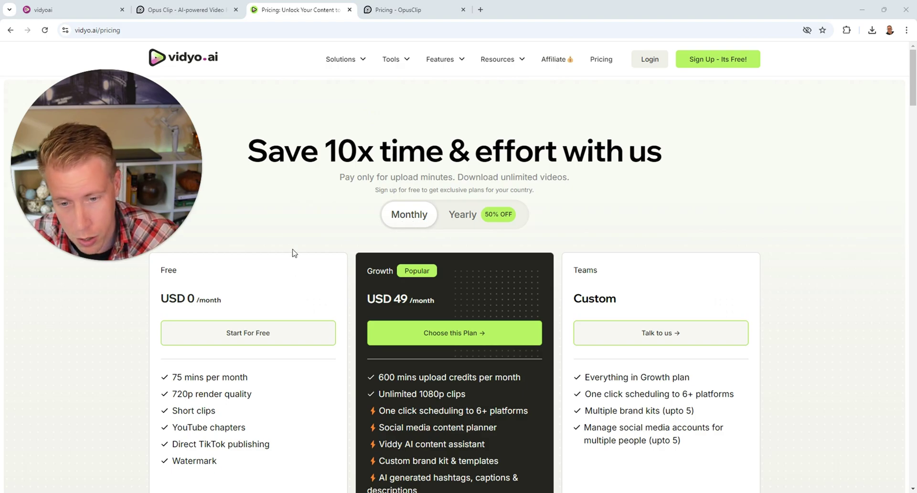
{"action": "scroll", "coordinate": [219, 262], "scroll_direction": "down", "scroll_amount": 1}
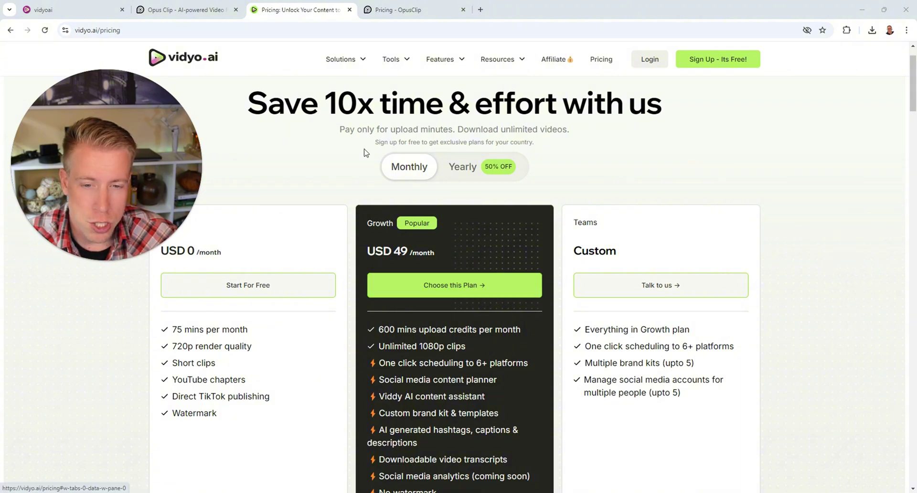
Step: Show Opus Clip's monthly prices (Starter $15, Pro $29, Business custom), then return to vidyo.ai pricing
{"action": "left_click", "coordinate": [409, 12]}
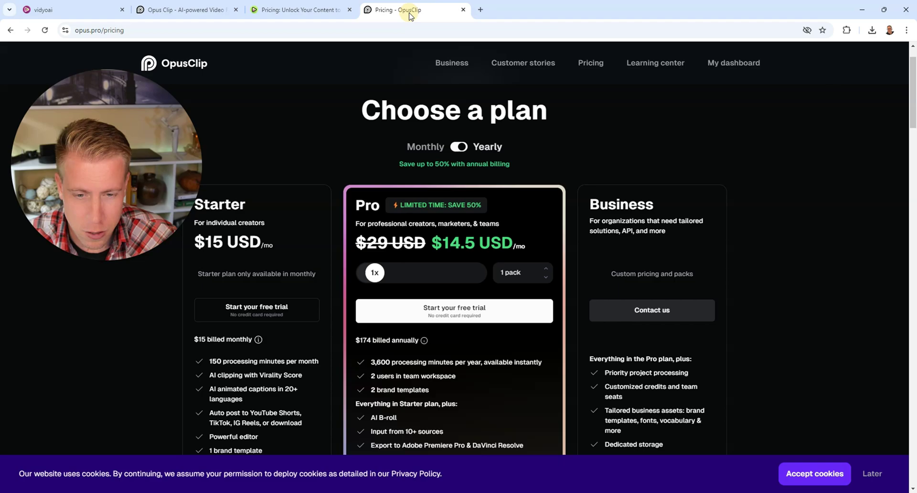
{"action": "left_click", "coordinate": [458, 147]}
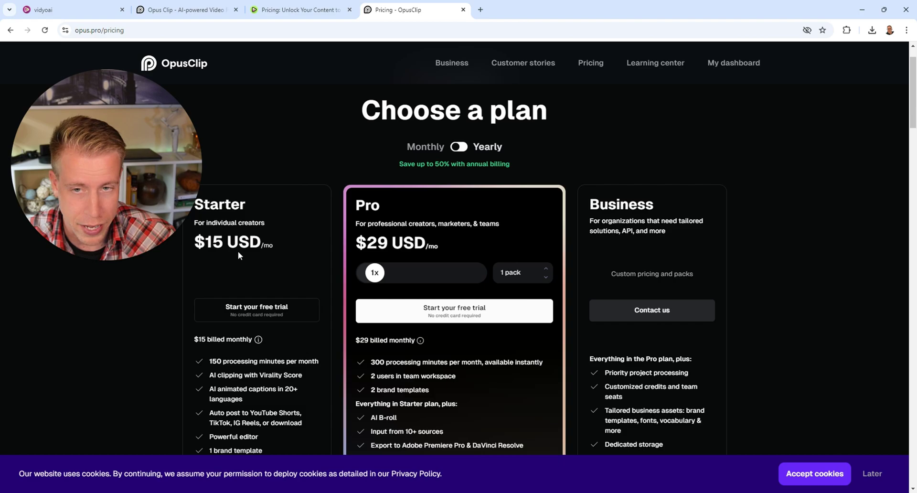
{"action": "left_click", "coordinate": [280, 13]}
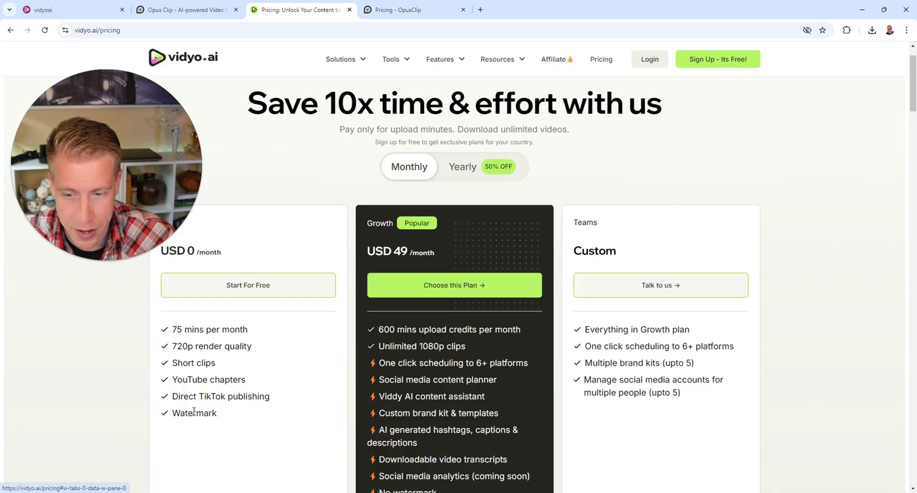
Step: Switch vidyo.ai pricing to yearly billing, with Growth at USD 25/month
{"action": "left_click", "coordinate": [394, 13]}
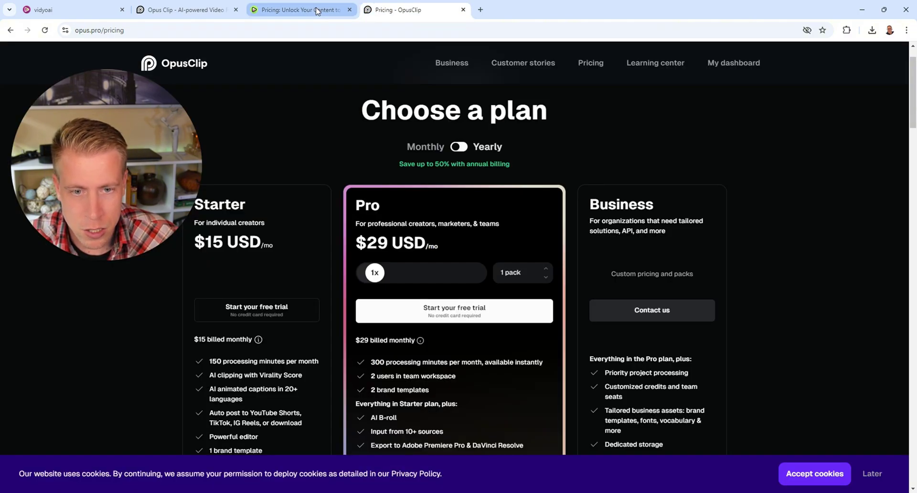
{"action": "left_click", "coordinate": [316, 10]}
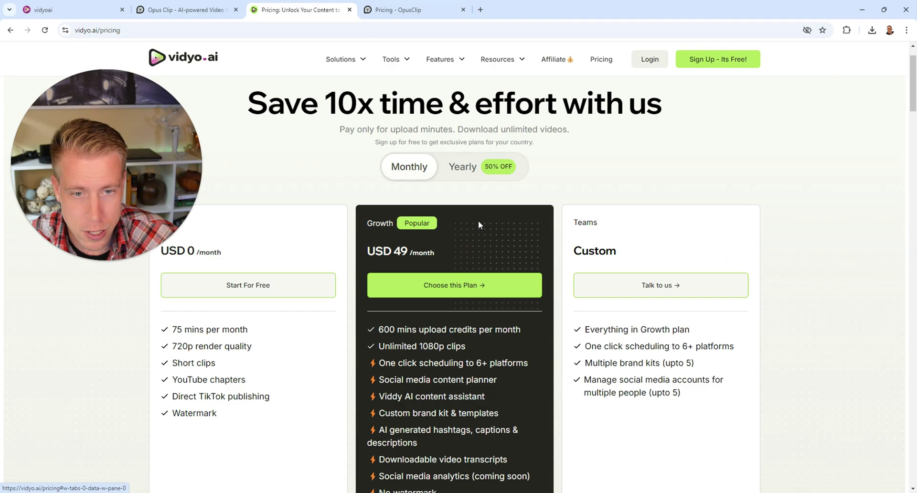
{"action": "left_click", "coordinate": [462, 172]}
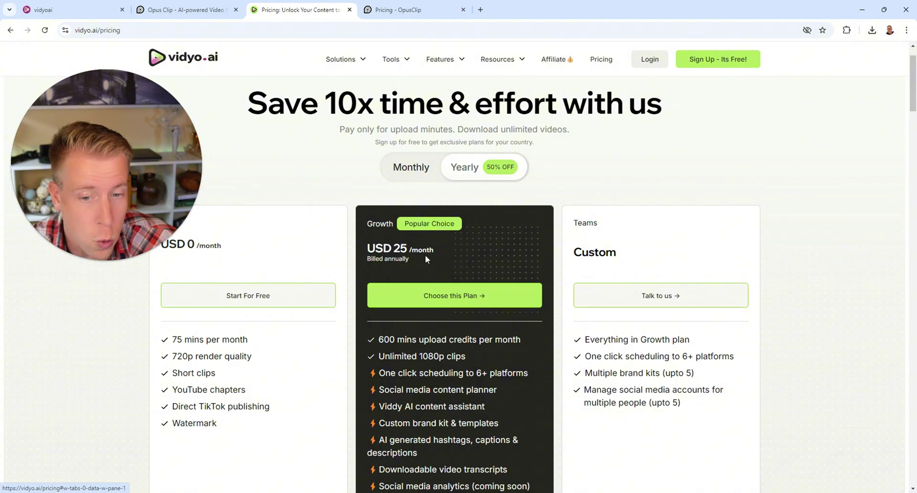
Step: Switch Opus Clip pricing to yearly billing: Pro $14.5/mo, $174 billed annually
{"action": "left_click", "coordinate": [308, 16]}
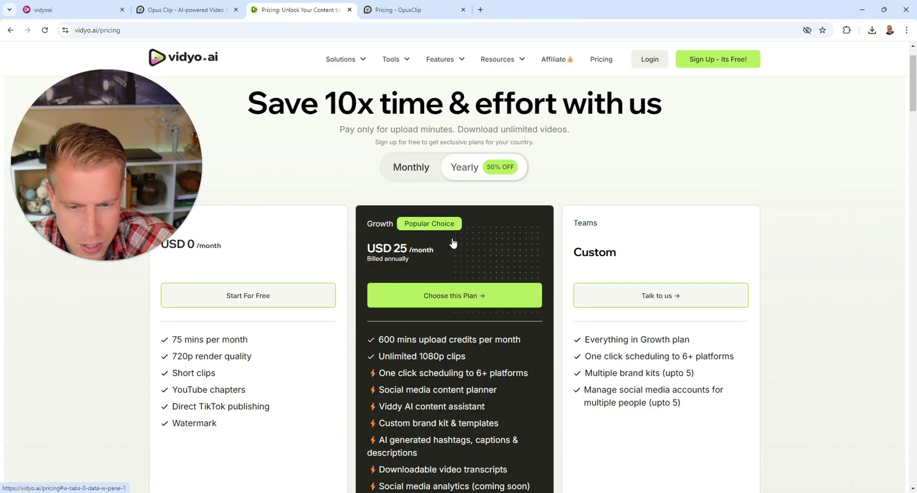
{"action": "left_click", "coordinate": [392, 14]}
{"action": "left_click", "coordinate": [461, 149]}
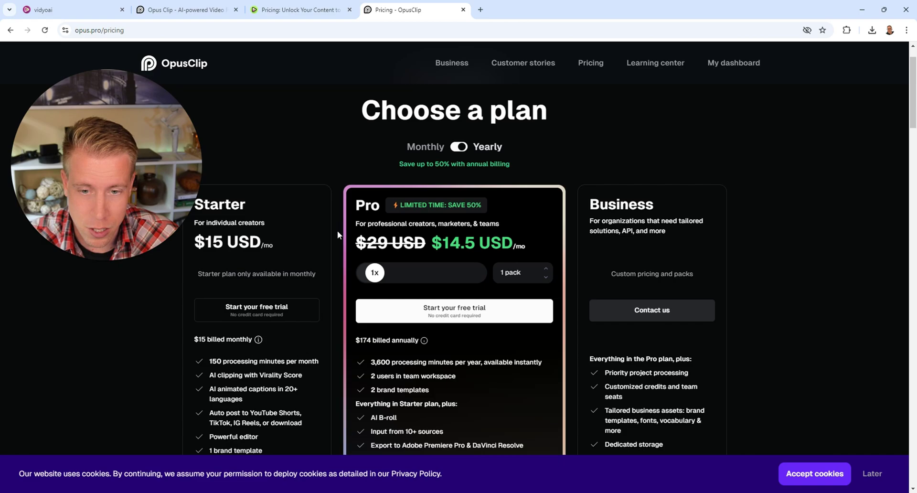
{"action": "scroll", "coordinate": [337, 233], "scroll_direction": "down", "scroll_amount": 1}
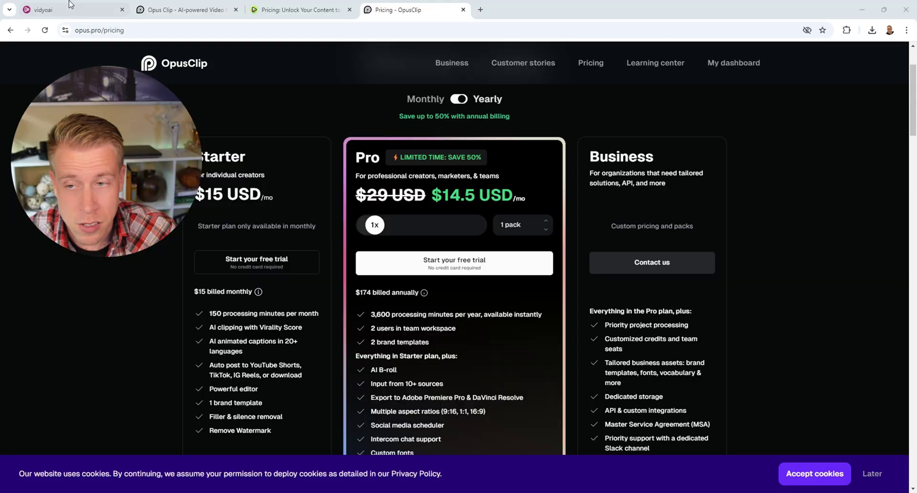
Step: Go back to the vidyo.ai Home page showing 68 of 75 free minutes left
{"action": "left_click", "coordinate": [61, 9]}
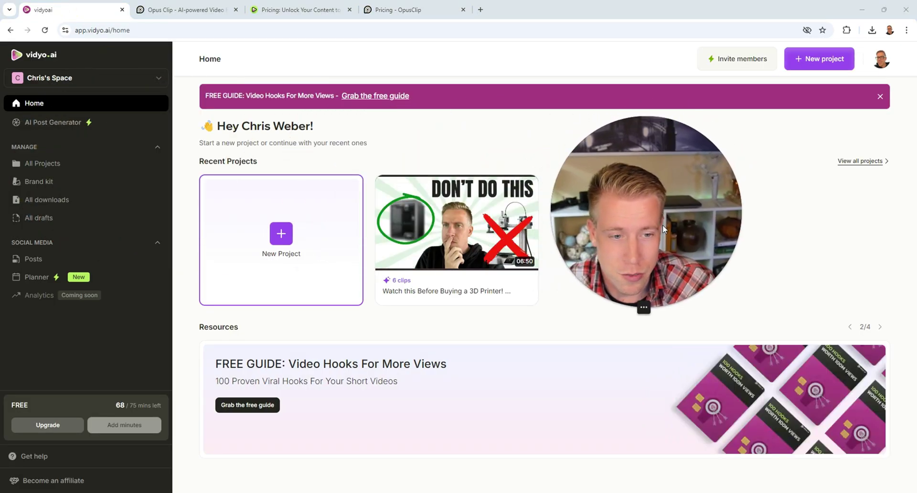